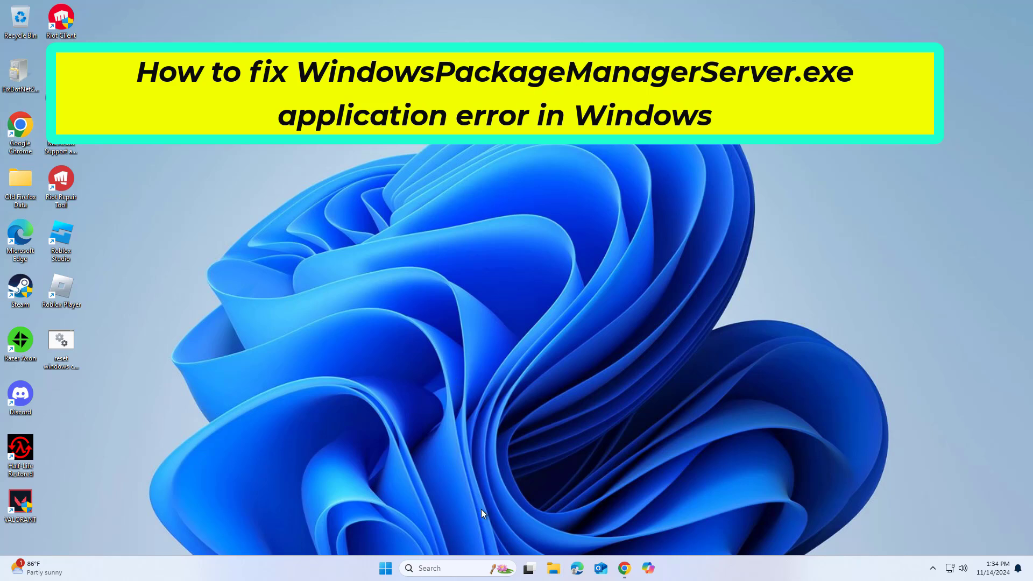
Step: Search for 'cmd' and launch Command Prompt as administrator
click(434, 570)
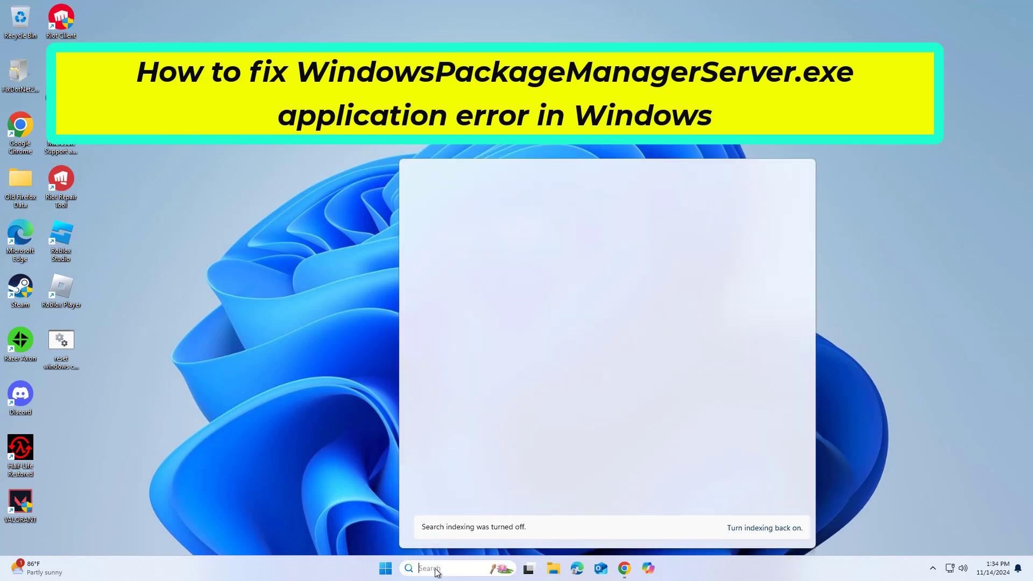
text(cmd)
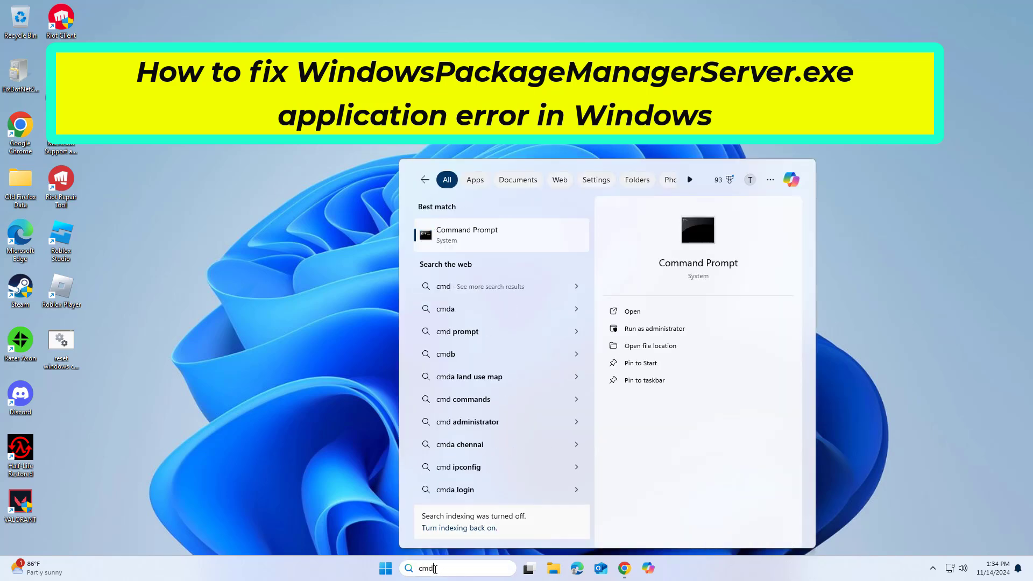
right_click(472, 231)
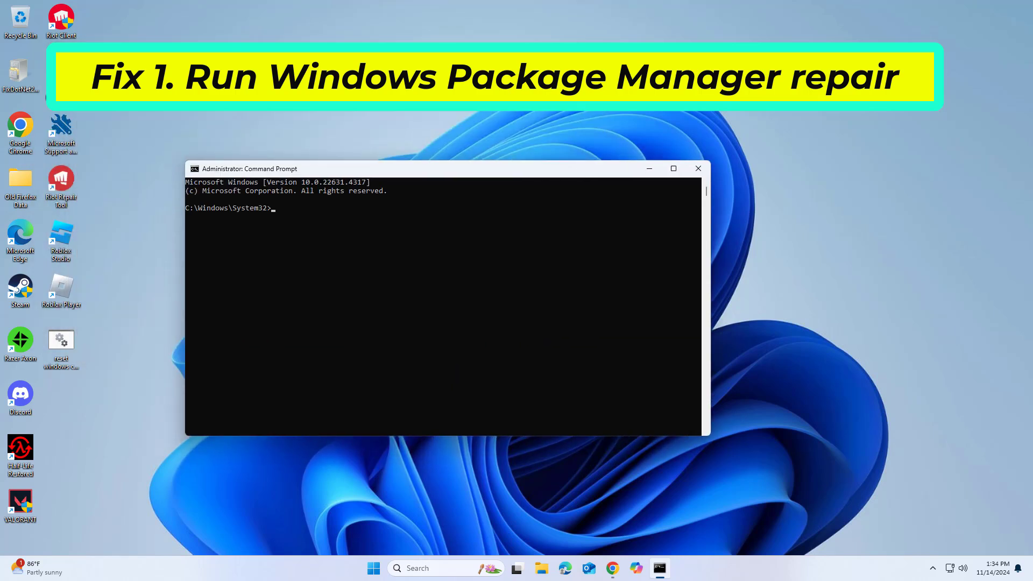
Step: Paste and run 'winget source reset' in the administrator Command Prompt
right_click(580, 170)
mouse_move(608, 254)
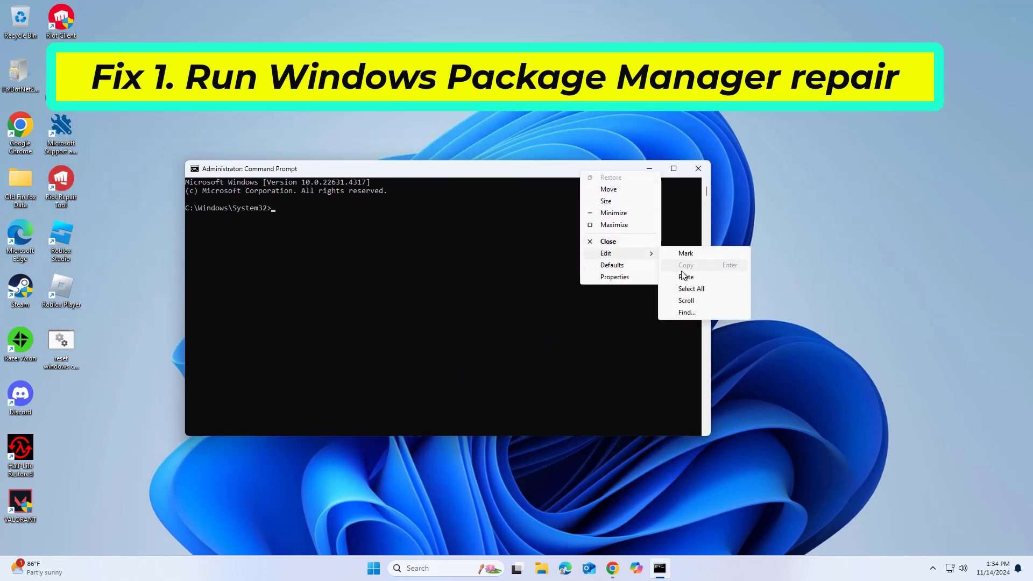
click(686, 277)
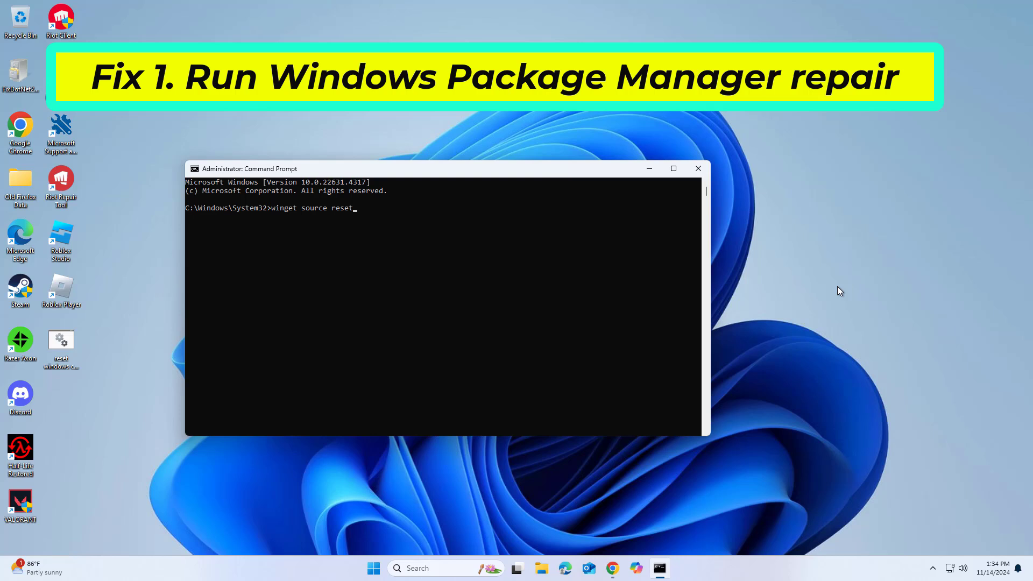
key(Return)
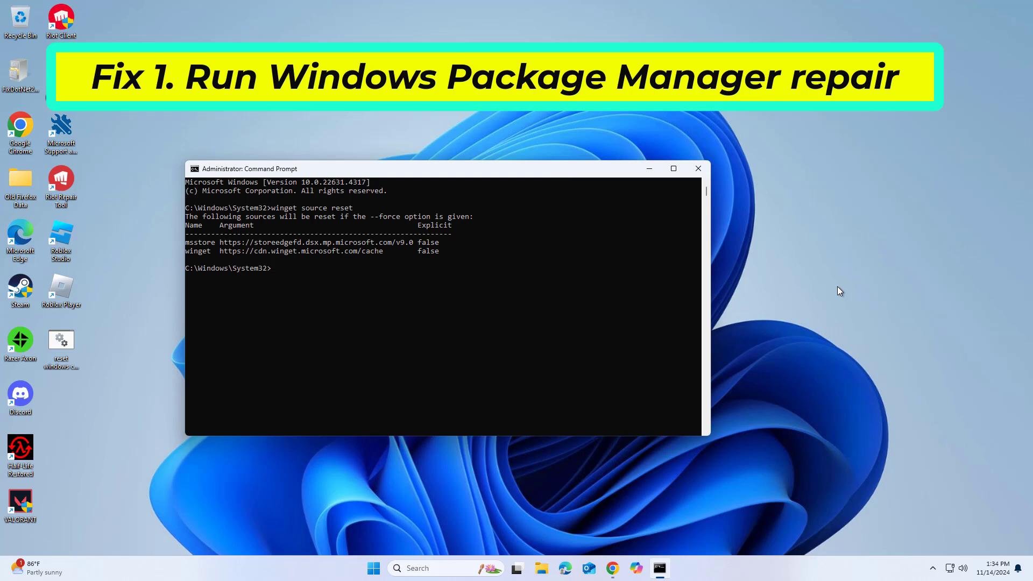
Step: Close Command Prompt and bring up the Start menu's power options
click(699, 168)
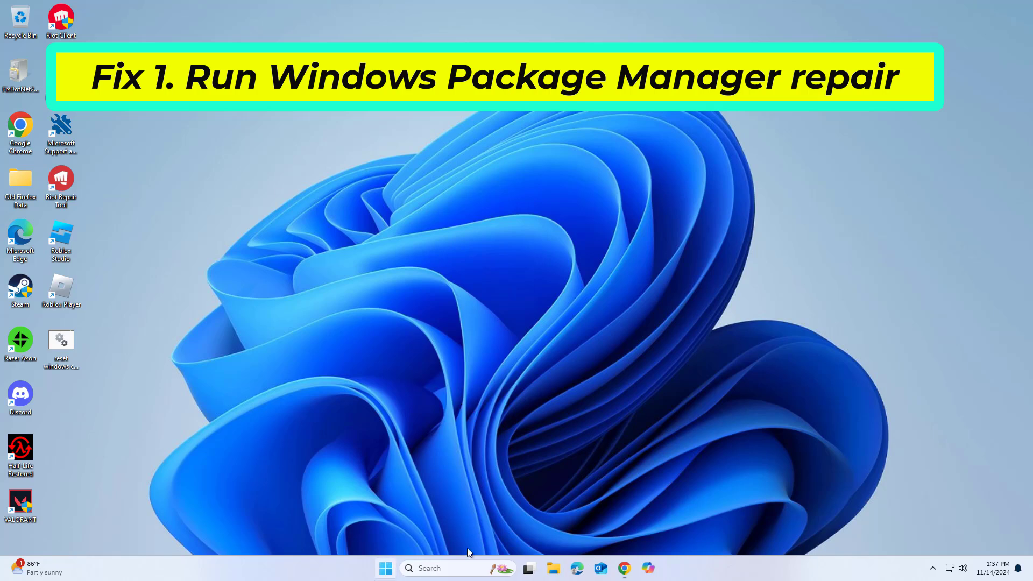
click(386, 568)
click(650, 531)
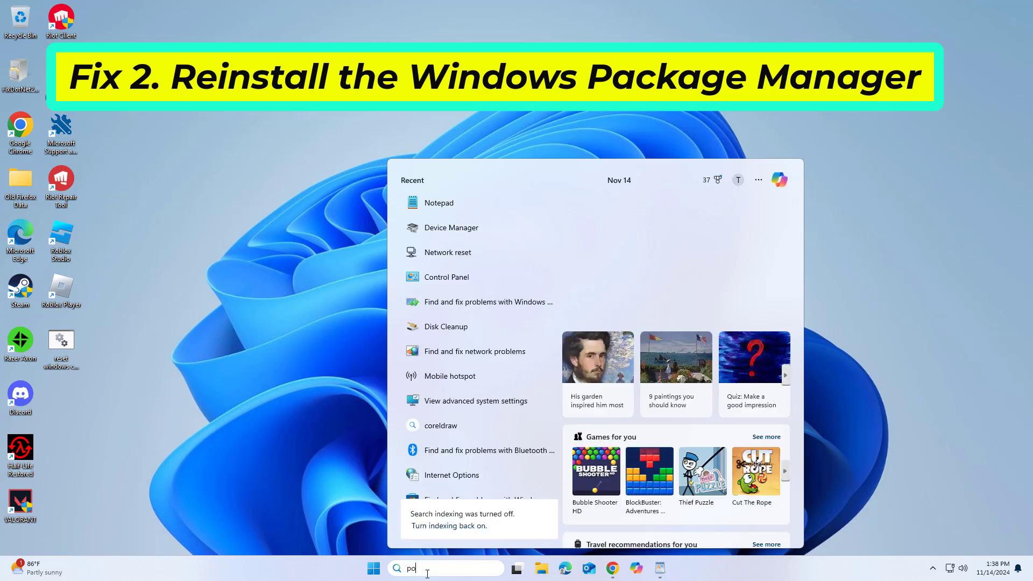
Step: Search 'powers' and run Windows PowerShell as administrator
text(pow)
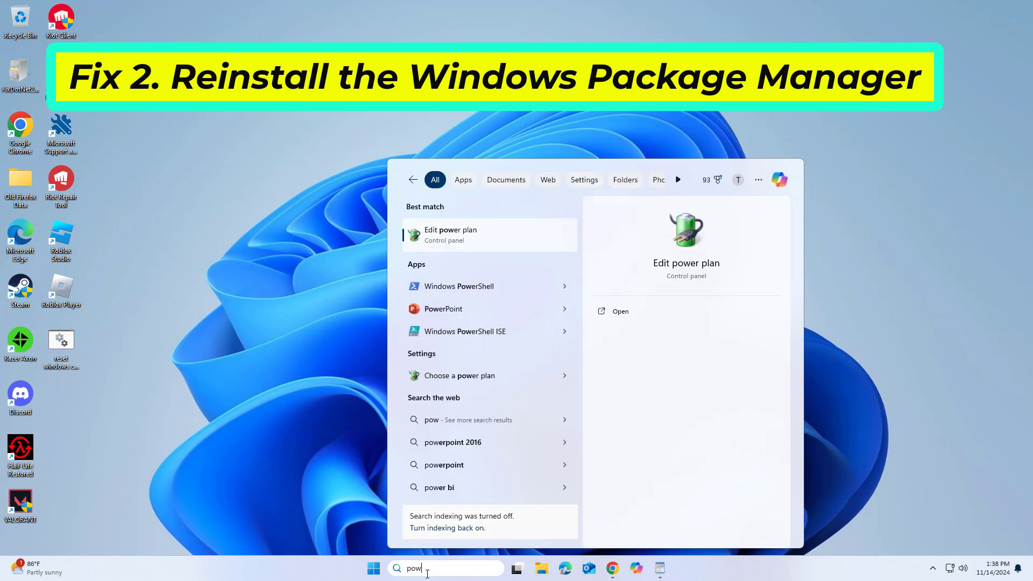
text(er)
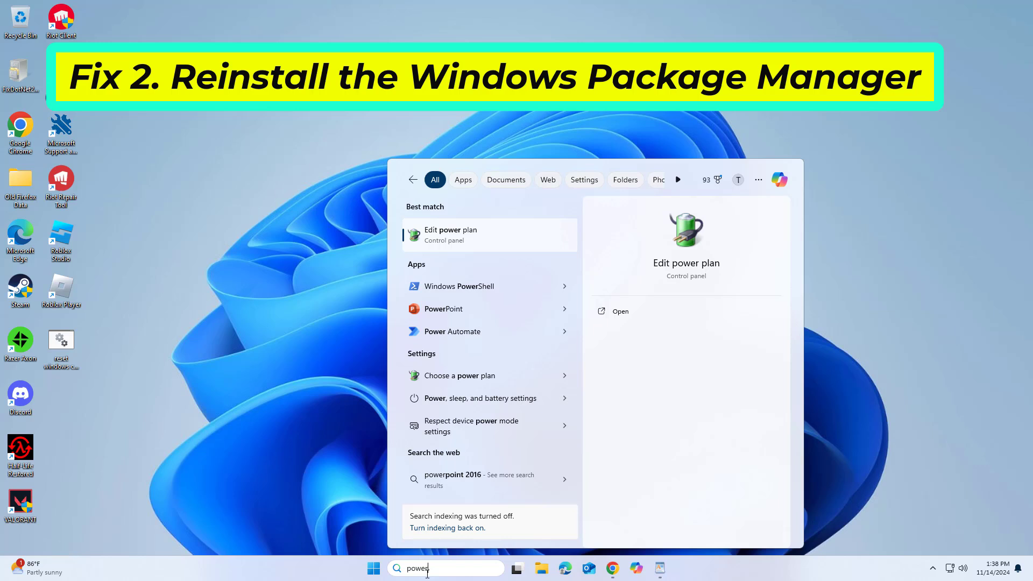
text(s)
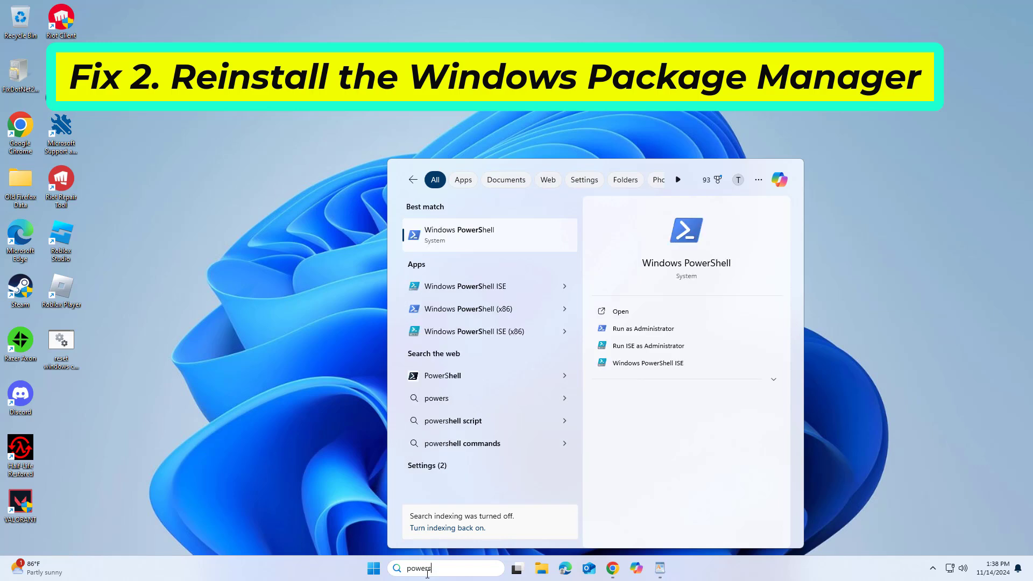
right_click(452, 230)
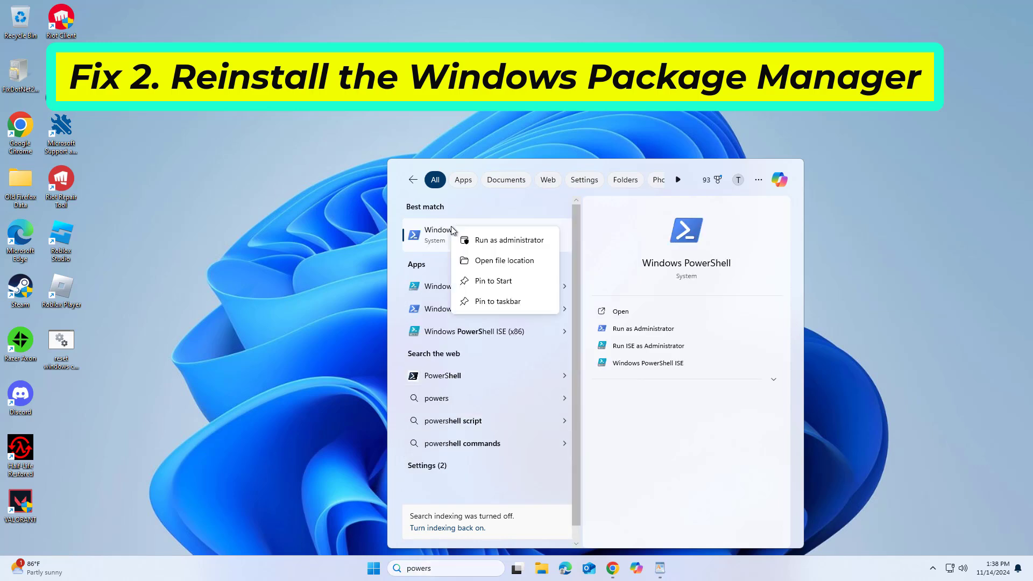
click(507, 241)
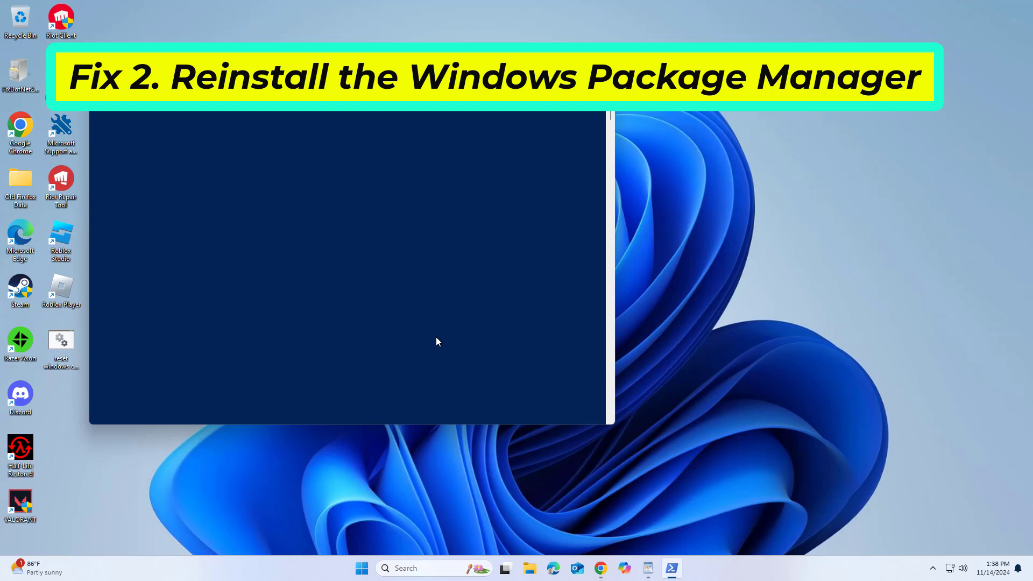
Step: Copy the 'winget uninstall WindowsPackageManager' line from the WordPad notes
drag(418, 94, 428, 135)
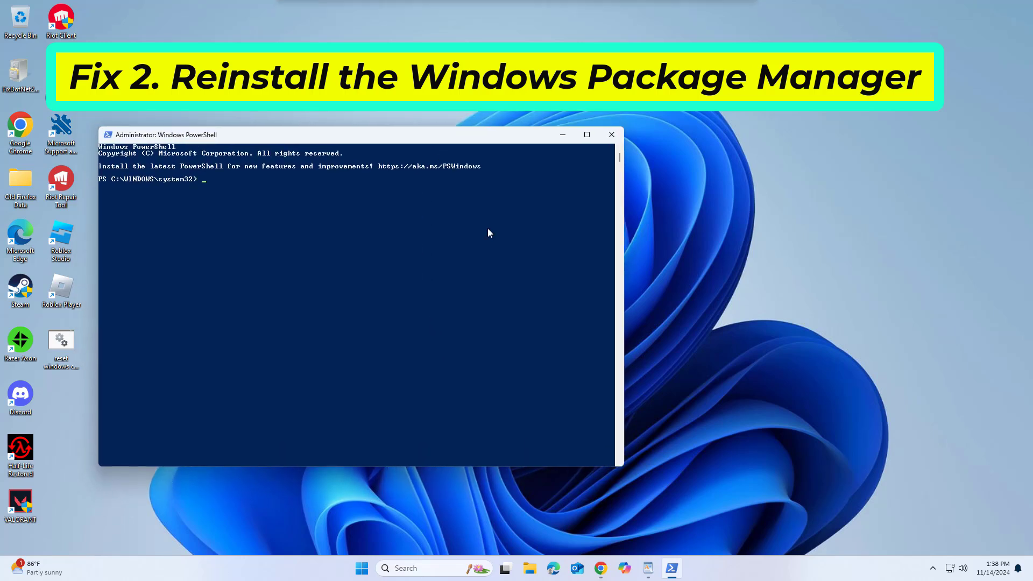
click(648, 568)
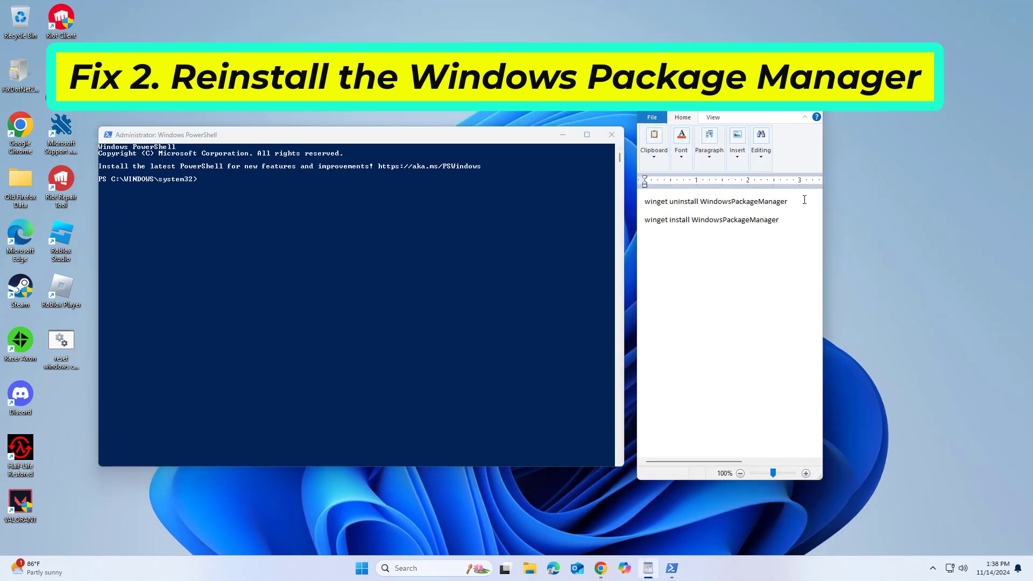
drag(798, 201, 645, 203)
right_click(663, 205)
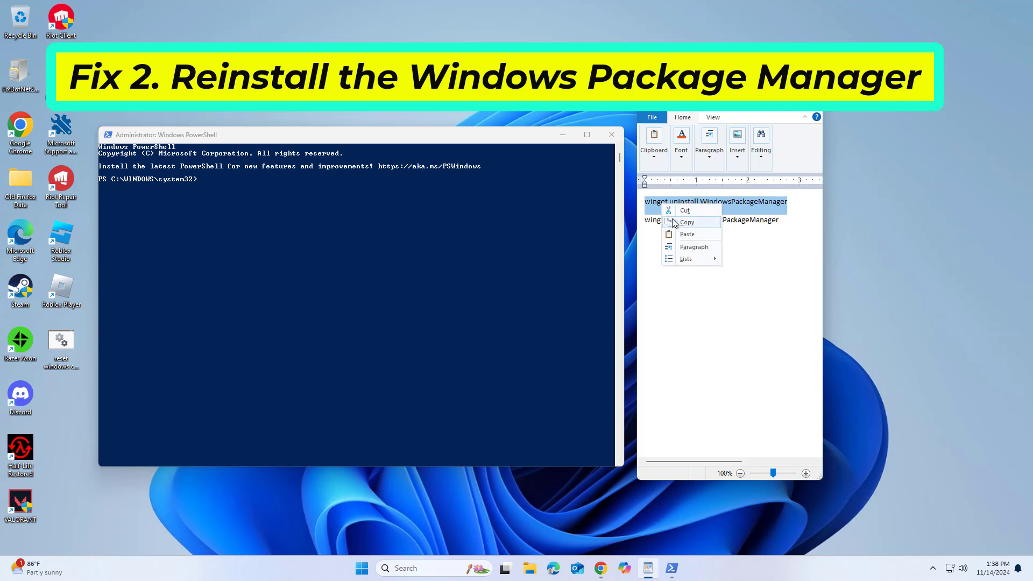
click(686, 222)
Step: Paste and run the uninstall command in PowerShell, accepting the source agreements
right_click(515, 136)
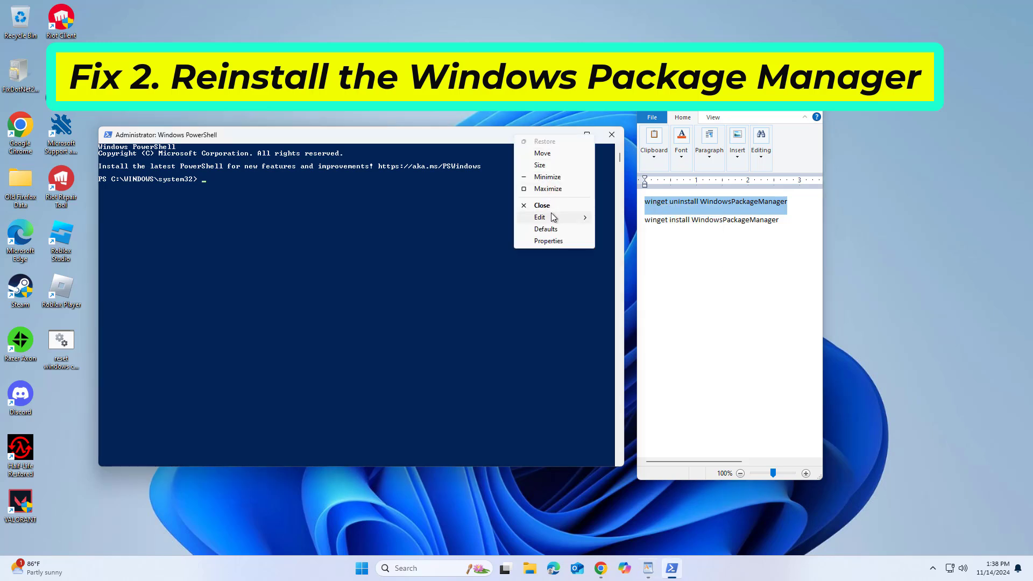
mouse_move(540, 218)
click(629, 241)
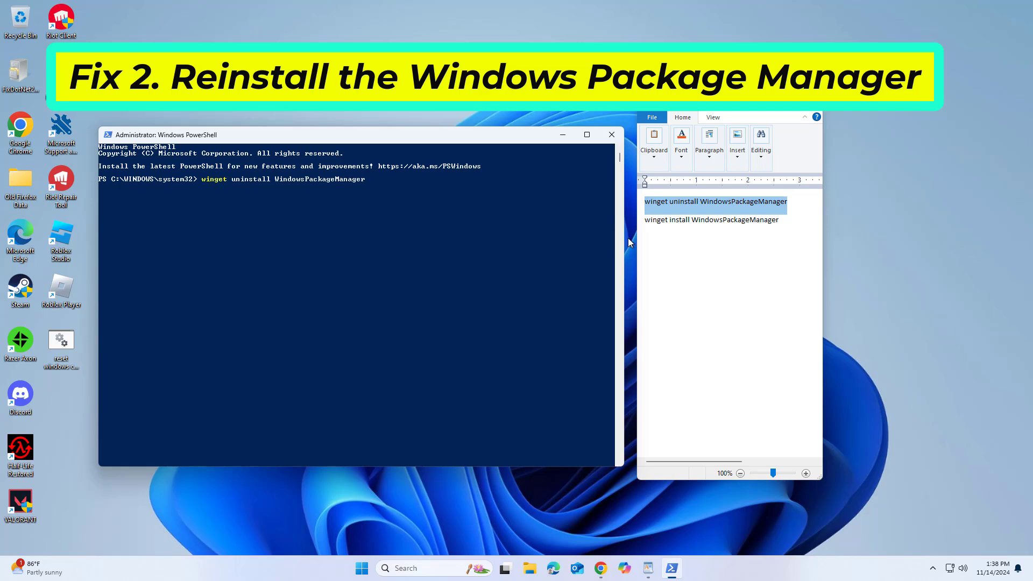
key(Return)
text(y)
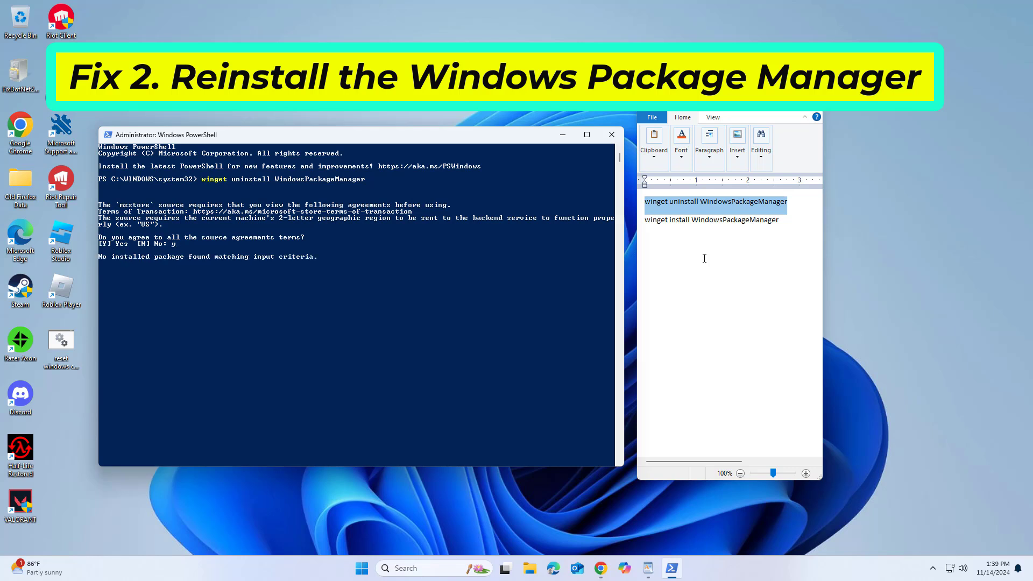
click(759, 242)
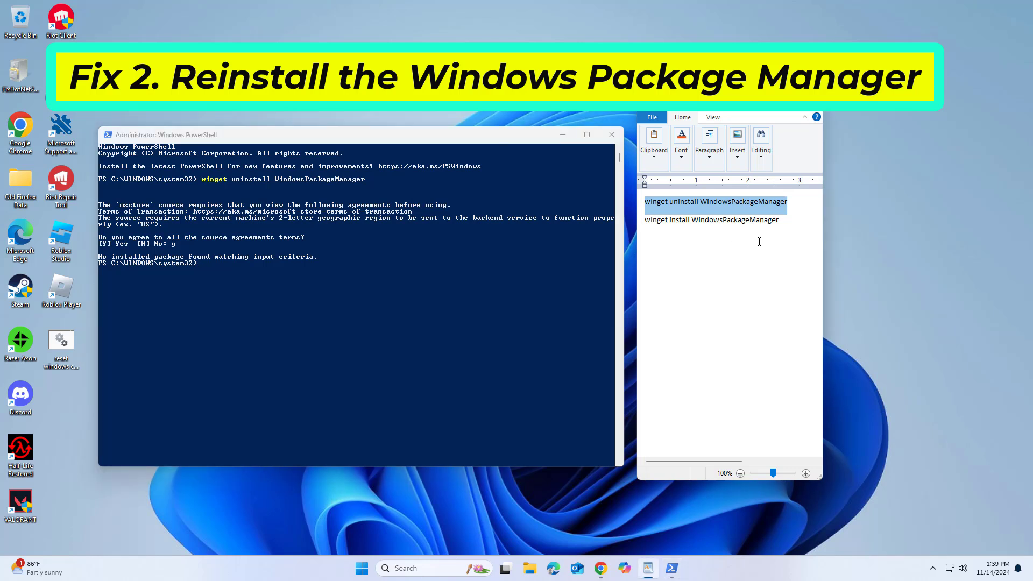
Step: Copy 'winget install WindowsPackageManager' from WordPad and run it in PowerShell
drag(793, 223, 665, 224)
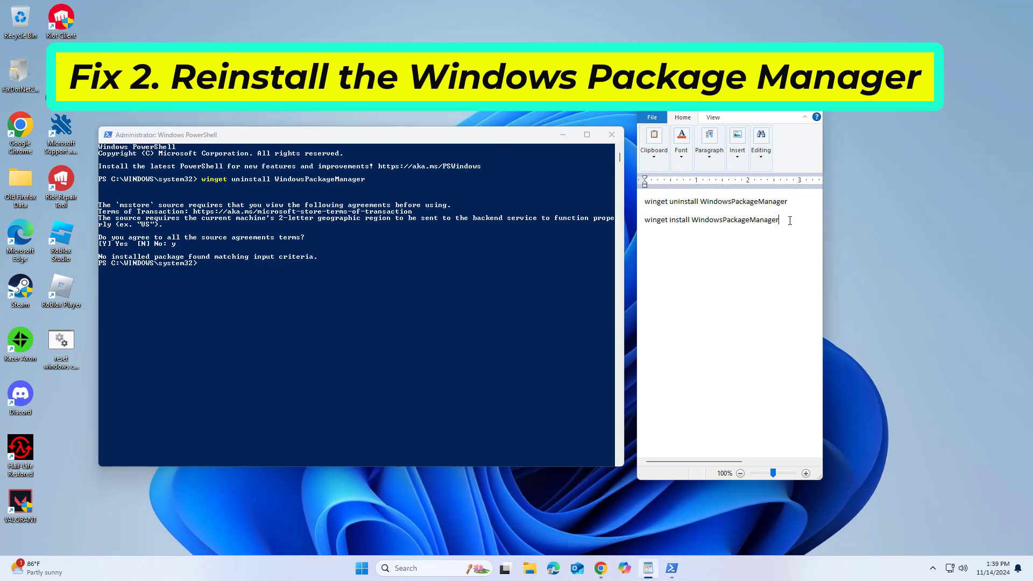
right_click(666, 224)
click(680, 240)
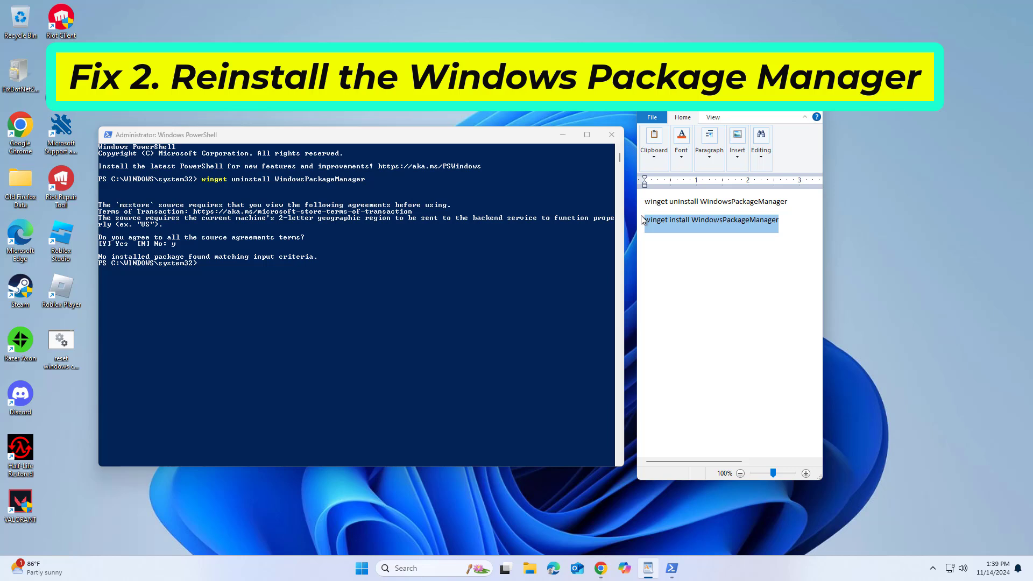
right_click(503, 145)
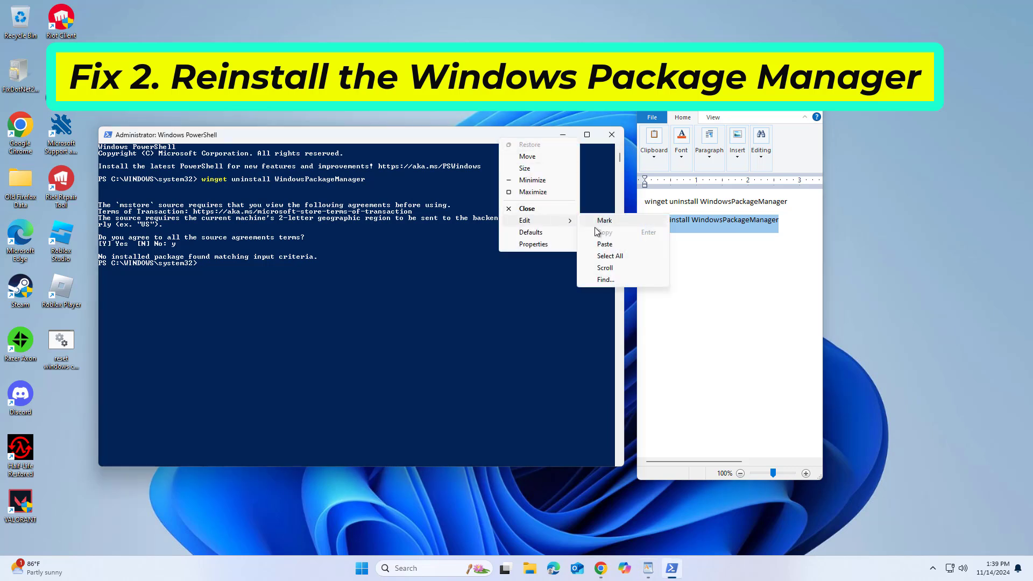
click(605, 244)
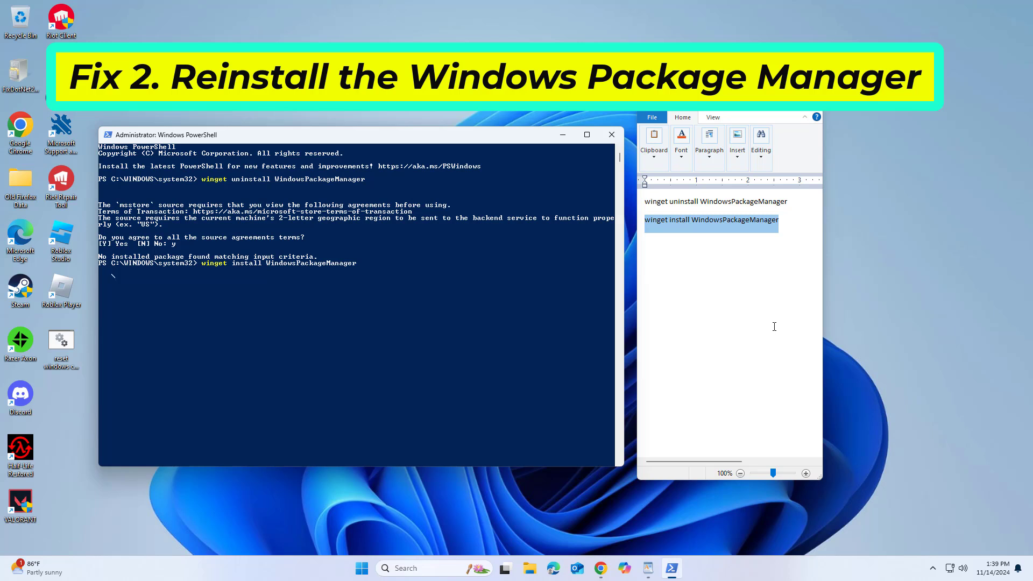
key(Return)
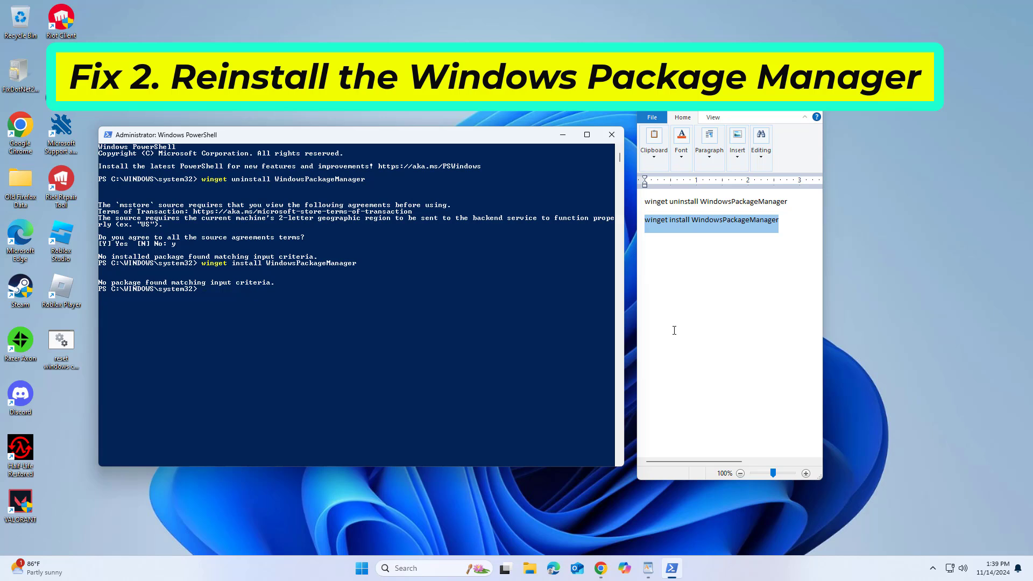
Step: Close PowerShell, then close WordPad without saving the notes
click(614, 135)
click(807, 110)
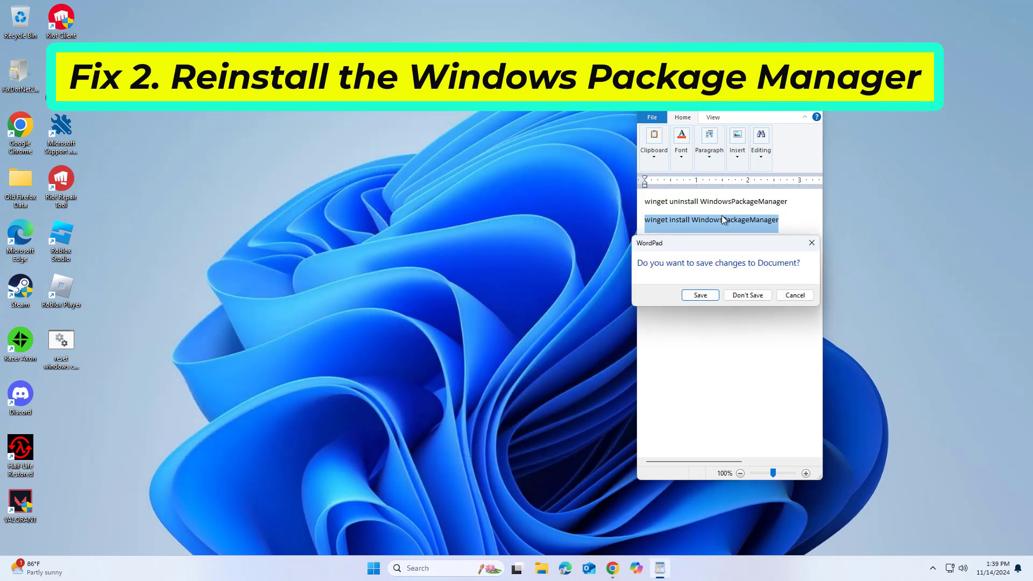
click(748, 295)
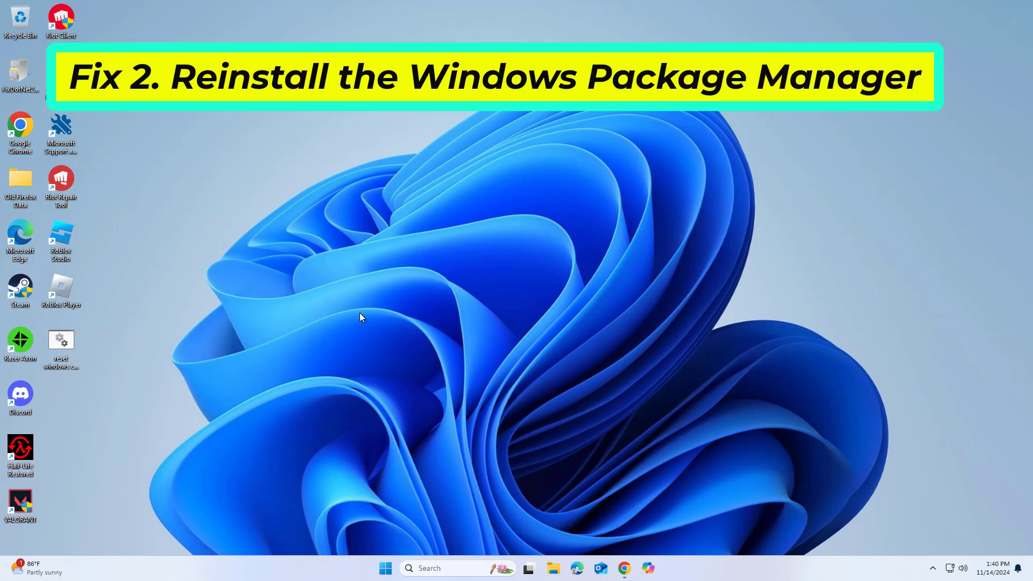
Step: Open Notepad through taskbar search, dismissing the missing-file error
click(463, 569)
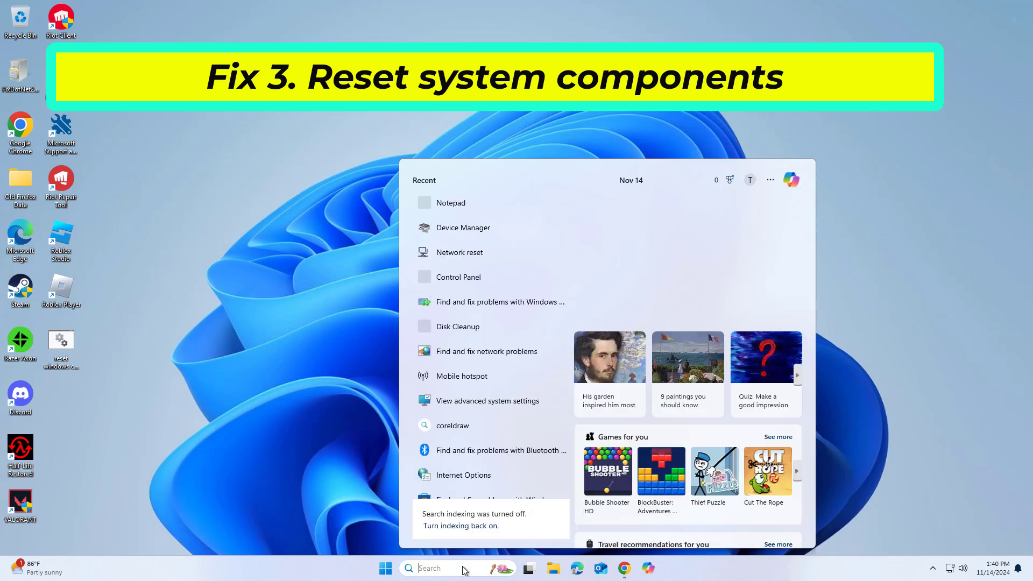
text(notr)
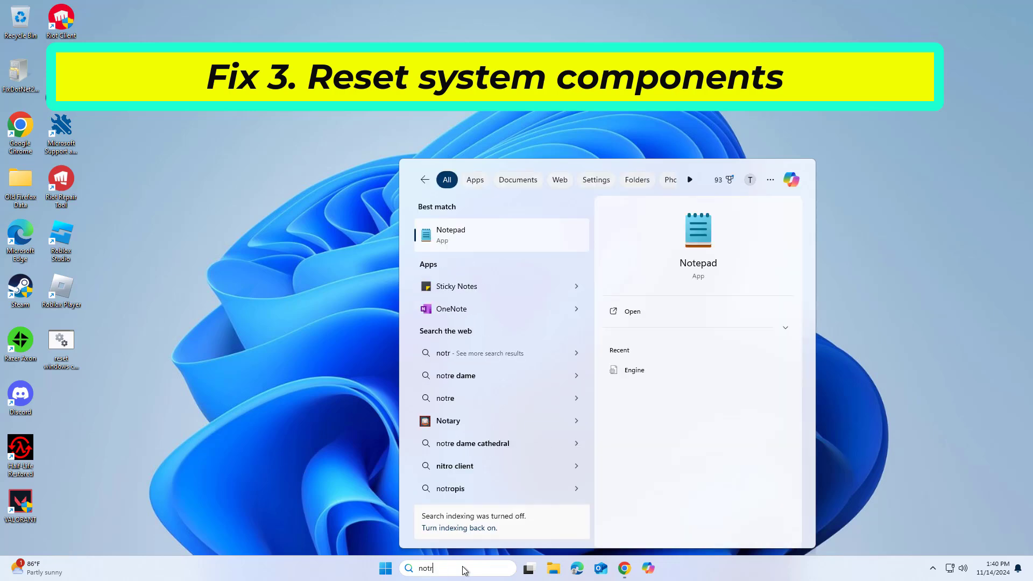
click(186, 257)
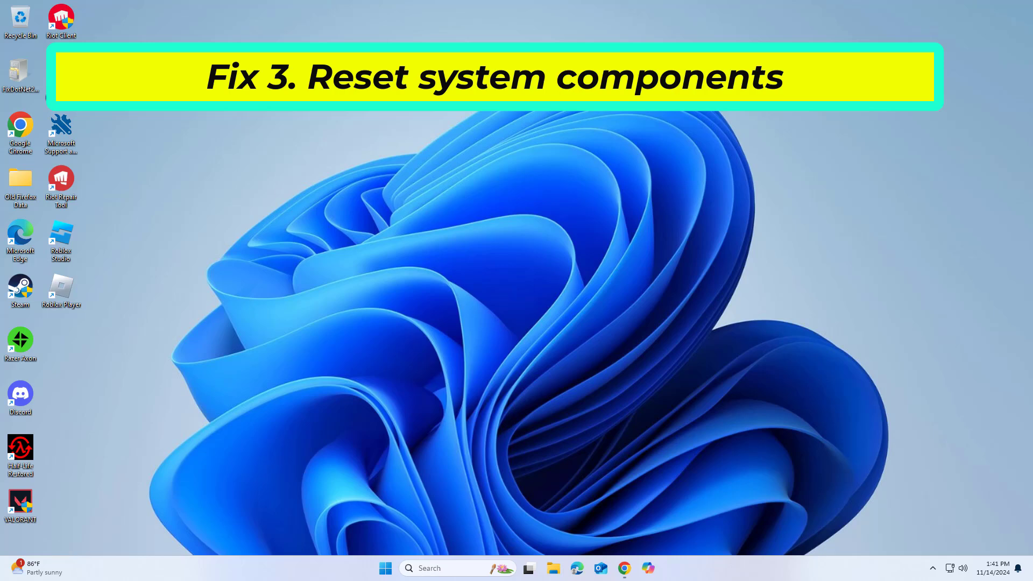
click(425, 570)
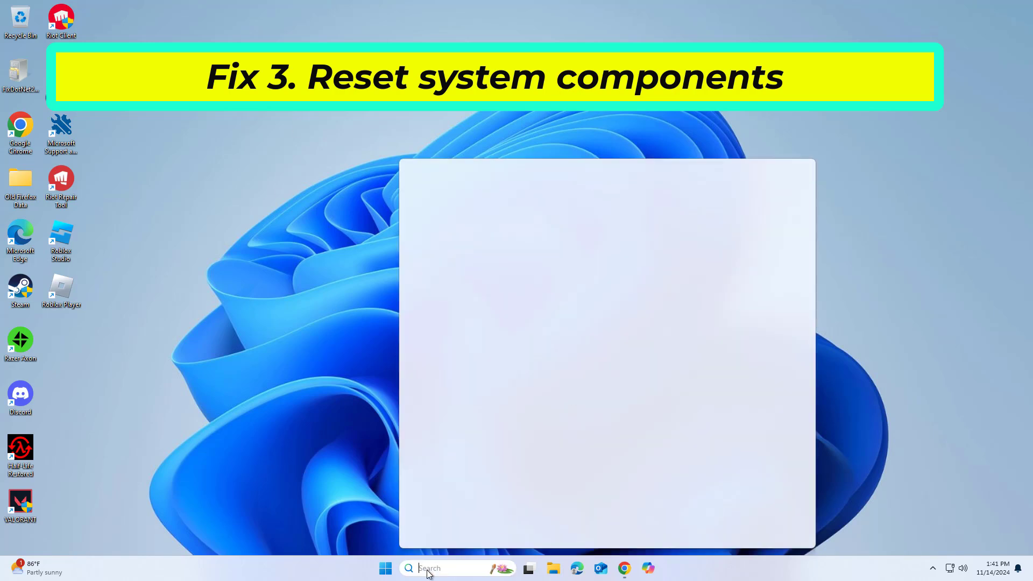
text(not)
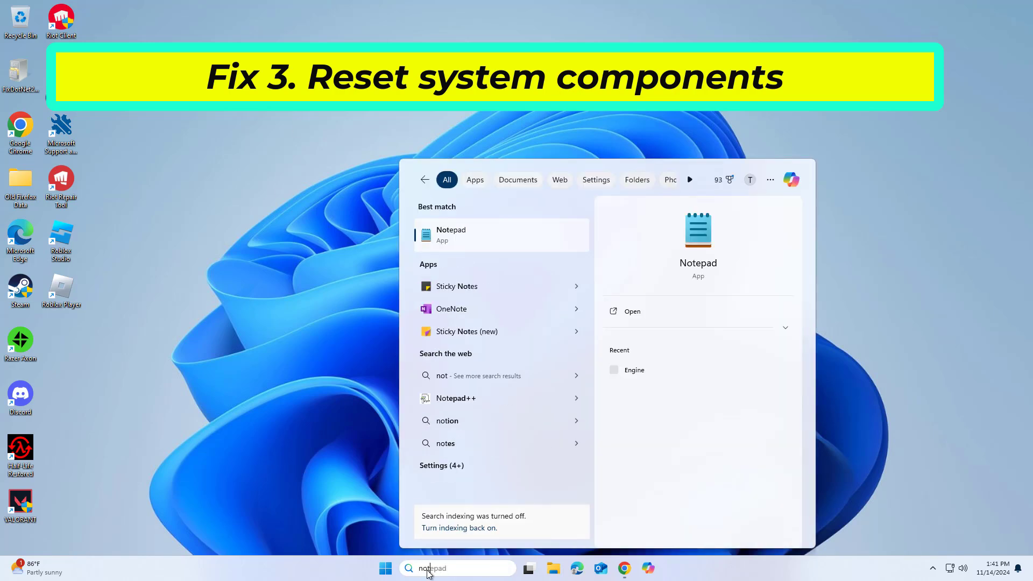
text(e)
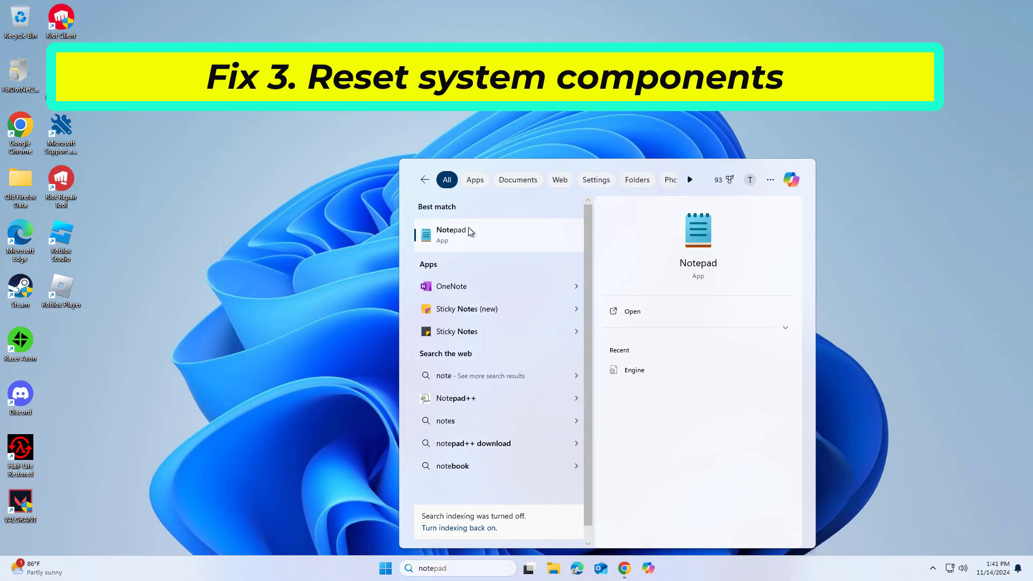
click(468, 227)
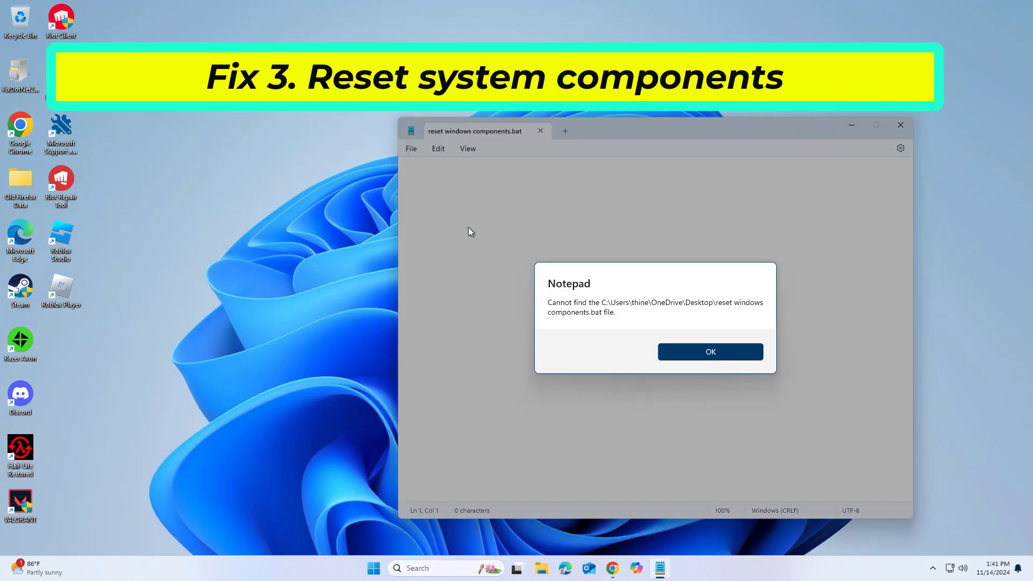
click(720, 356)
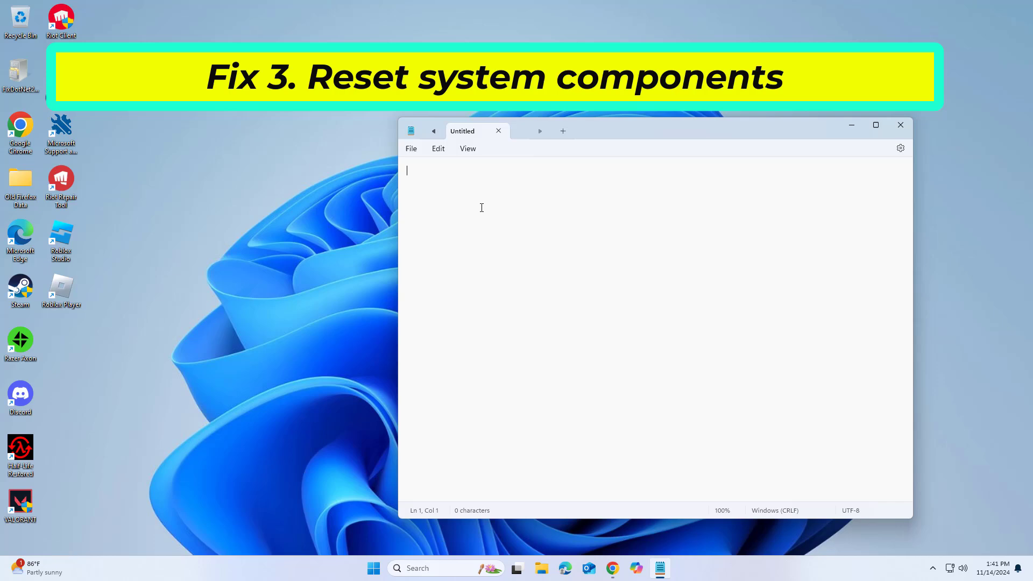
Step: Paste the Windows component reset script into the new Notepad document
right_click(481, 210)
click(515, 290)
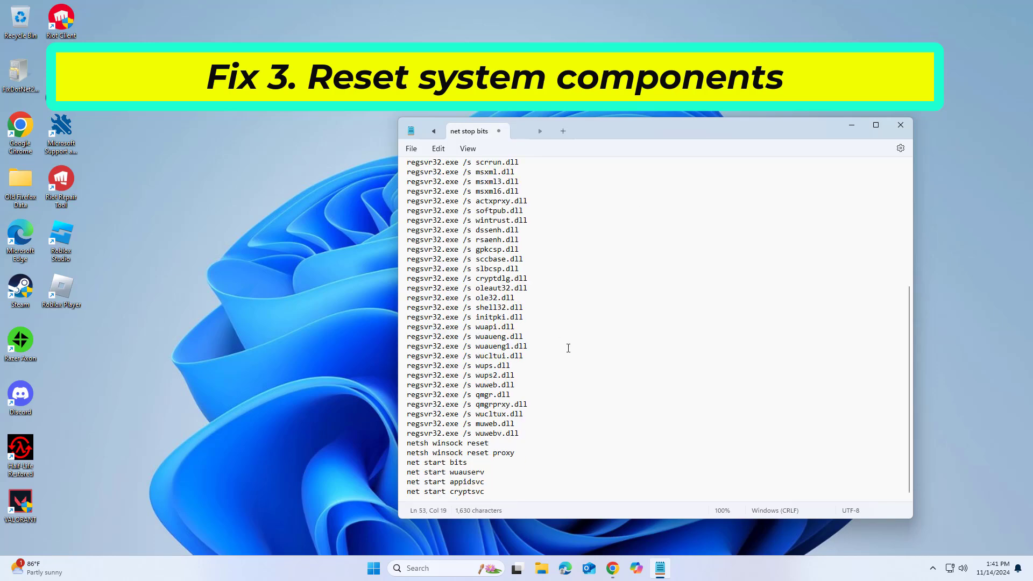
scroll(568, 348, up, 2)
scroll(568, 348, up, 3)
scroll(568, 347, up, 2)
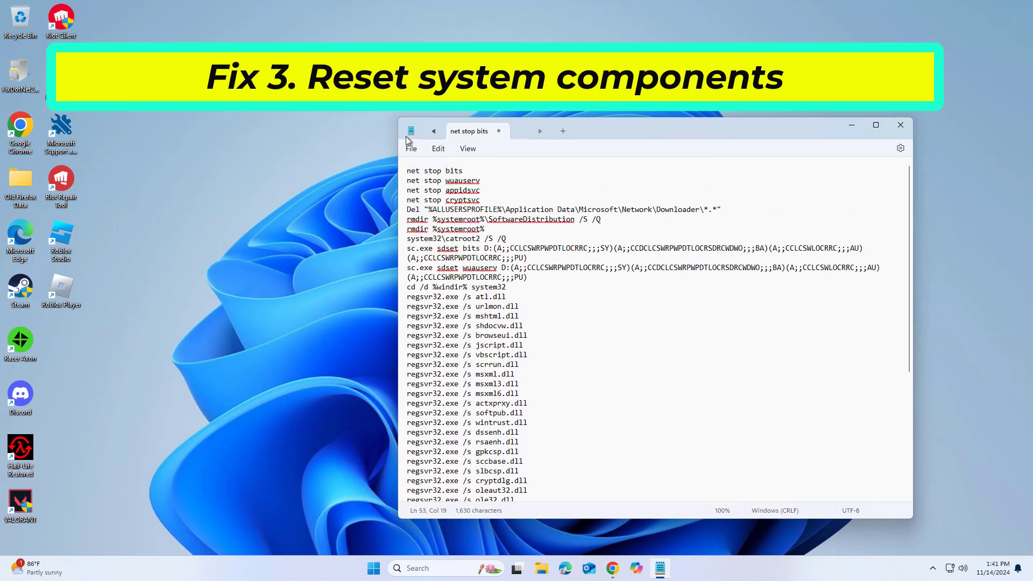
click(412, 148)
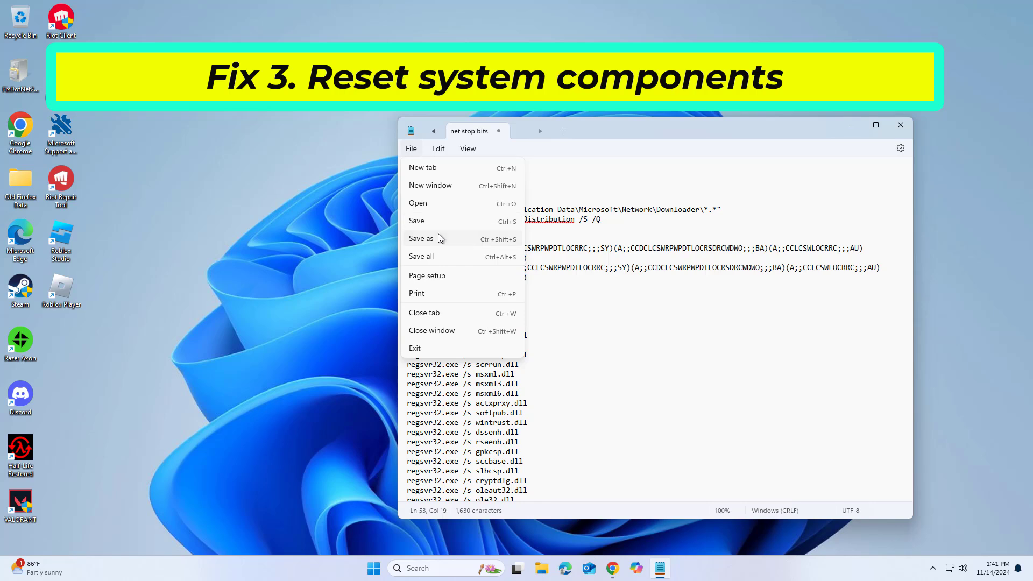
Step: Save the script to the Desktop as 'reset windows components.bat' with type All files
click(438, 239)
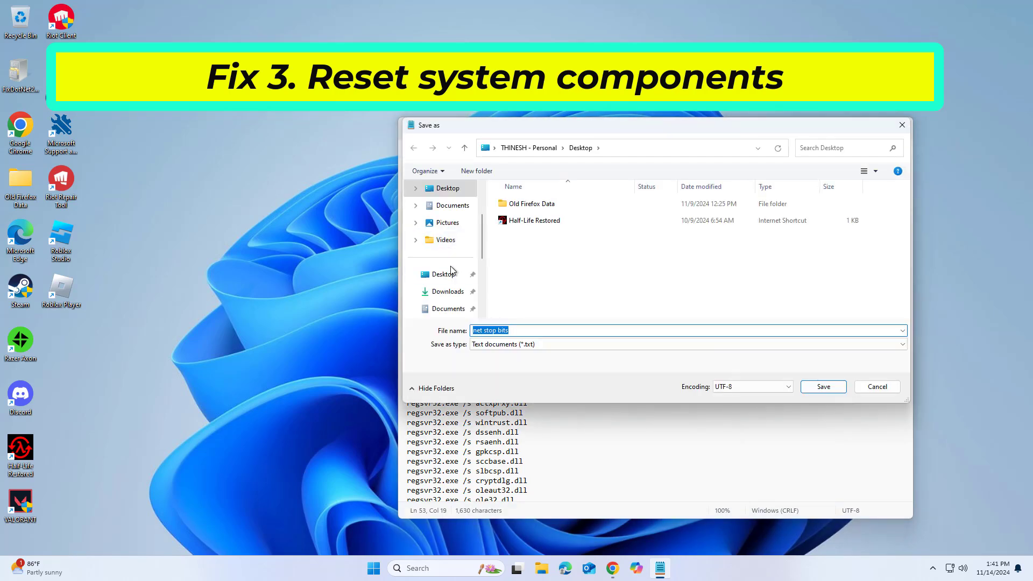
click(450, 273)
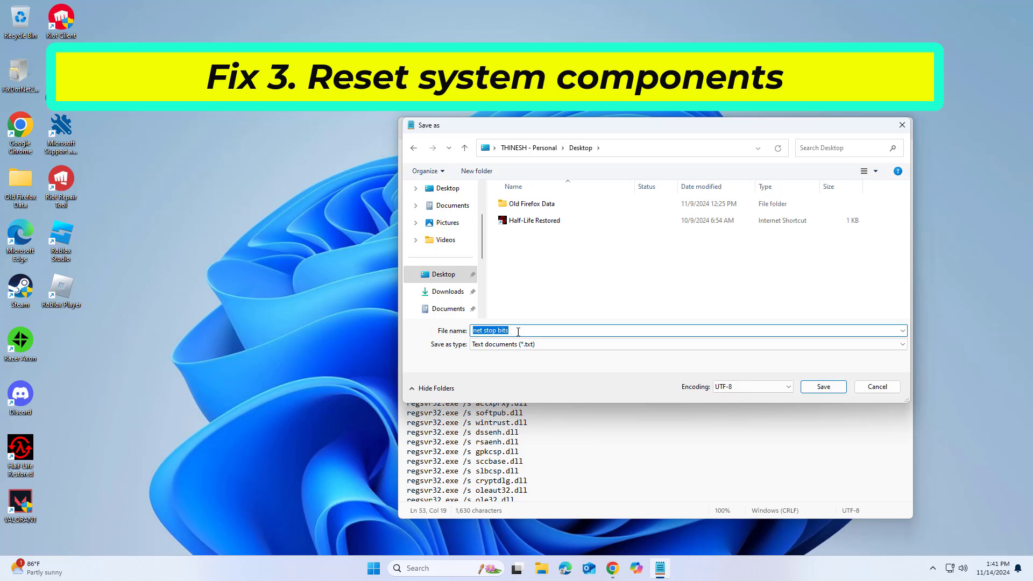
text(reset w)
text(indows)
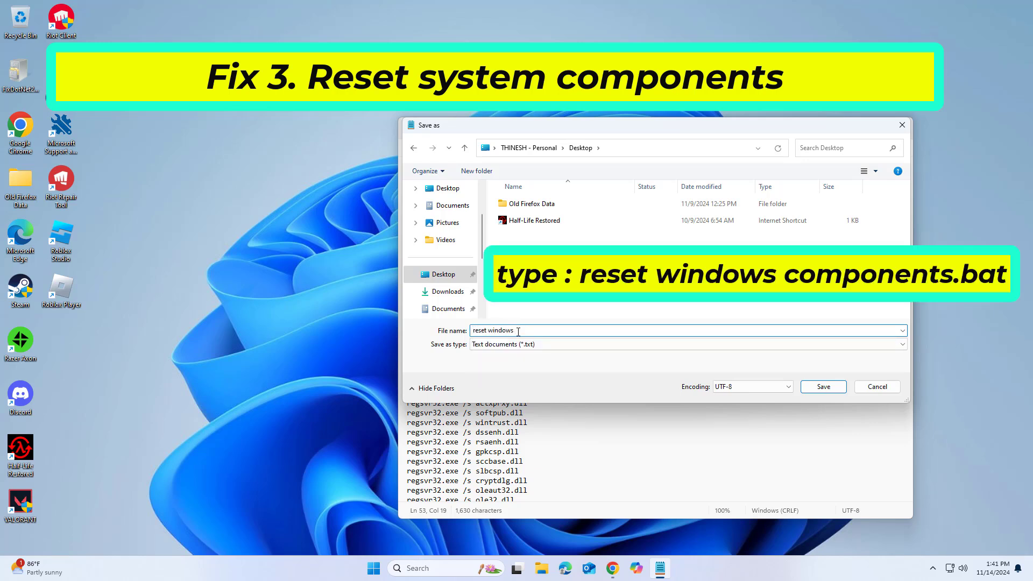
text( compo)
text(nents)
text(.bat)
click(556, 345)
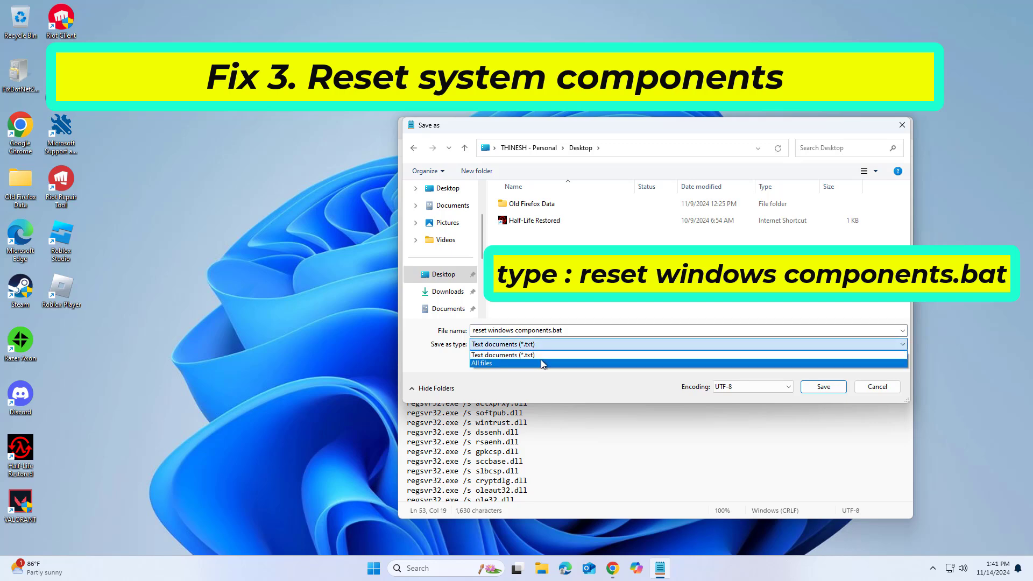
click(541, 359)
click(823, 386)
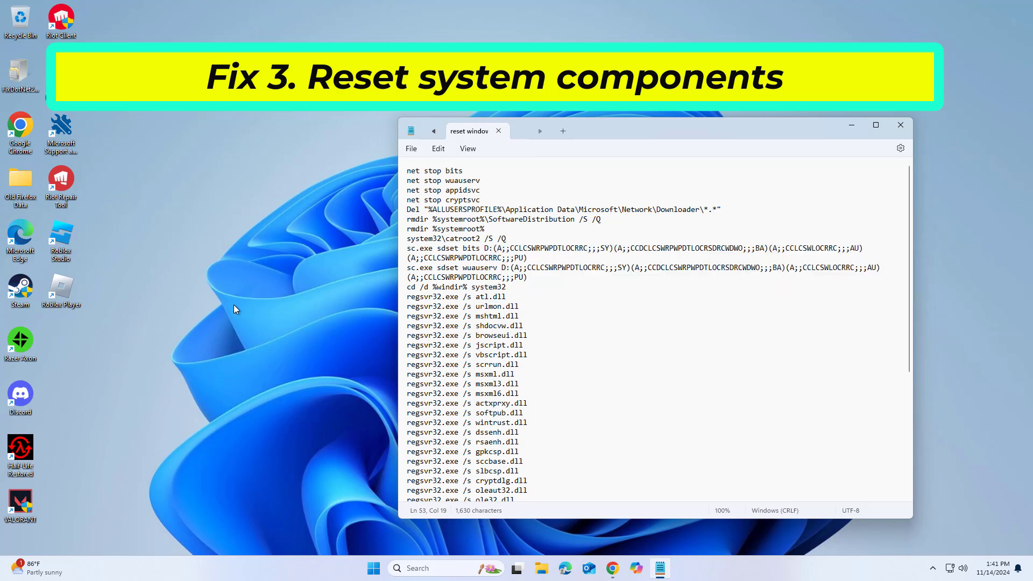
Step: Refresh the desktop and run the reset batch file as administrator
right_click(203, 282)
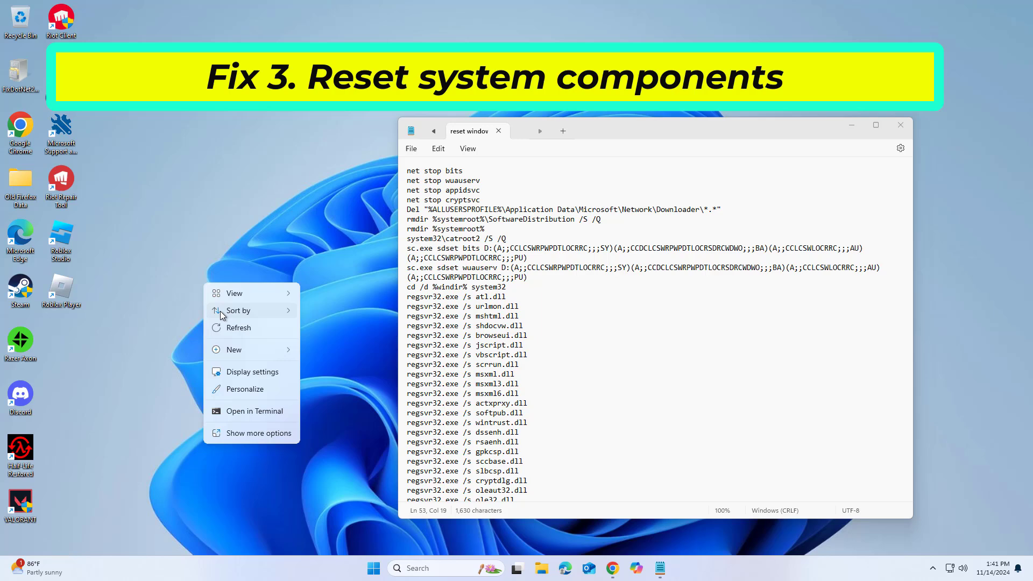
click(227, 323)
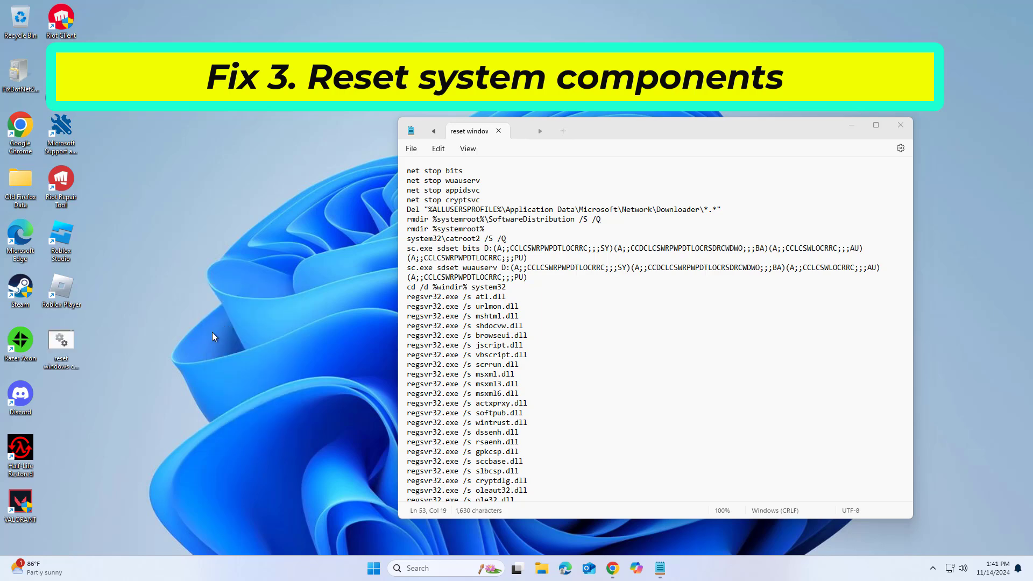
right_click(73, 347)
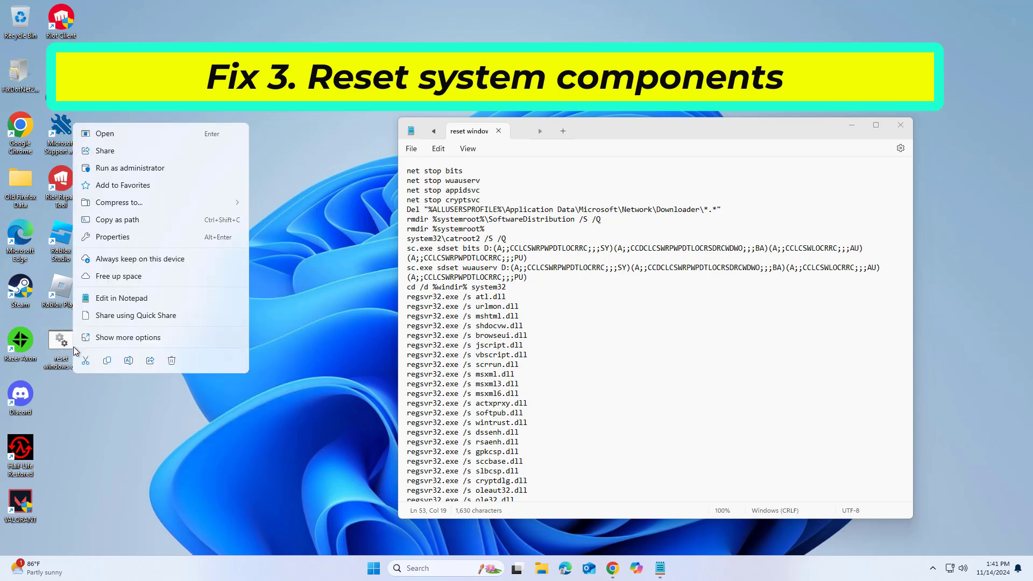
click(128, 170)
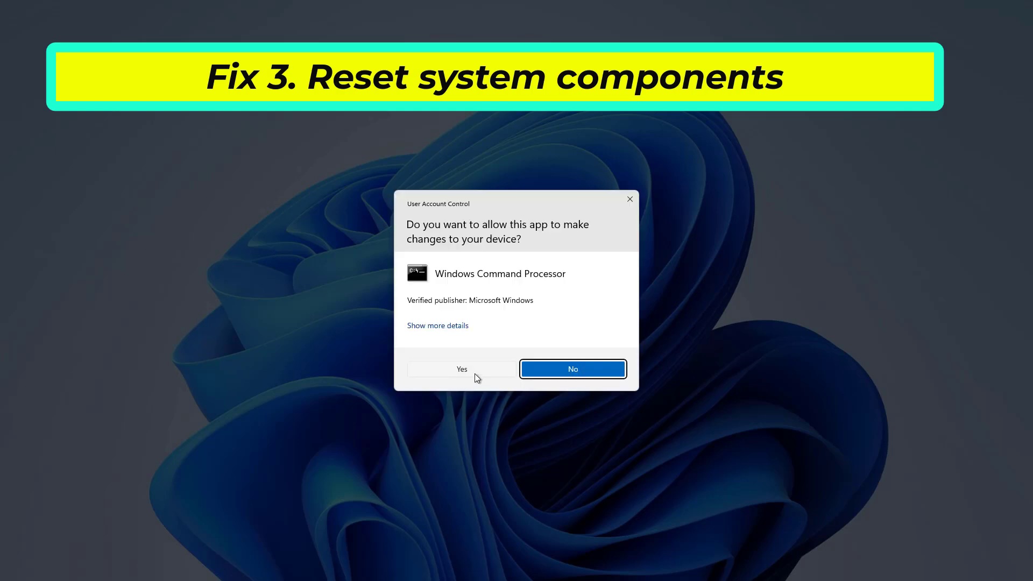
Step: Approve the UAC prompt and confirm the downloader-file deletion so the script finishes
click(475, 372)
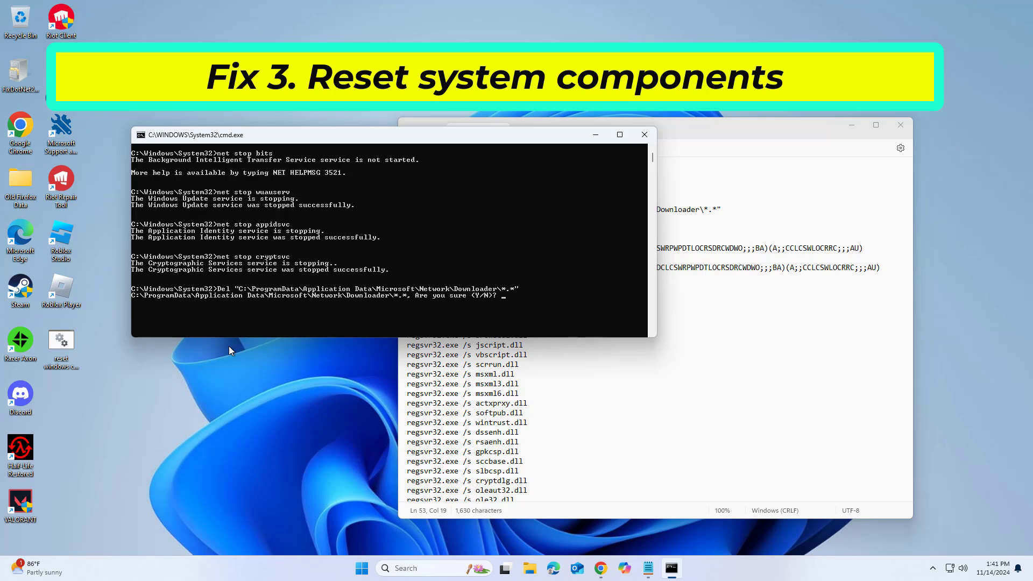
text(y)
key(Return)
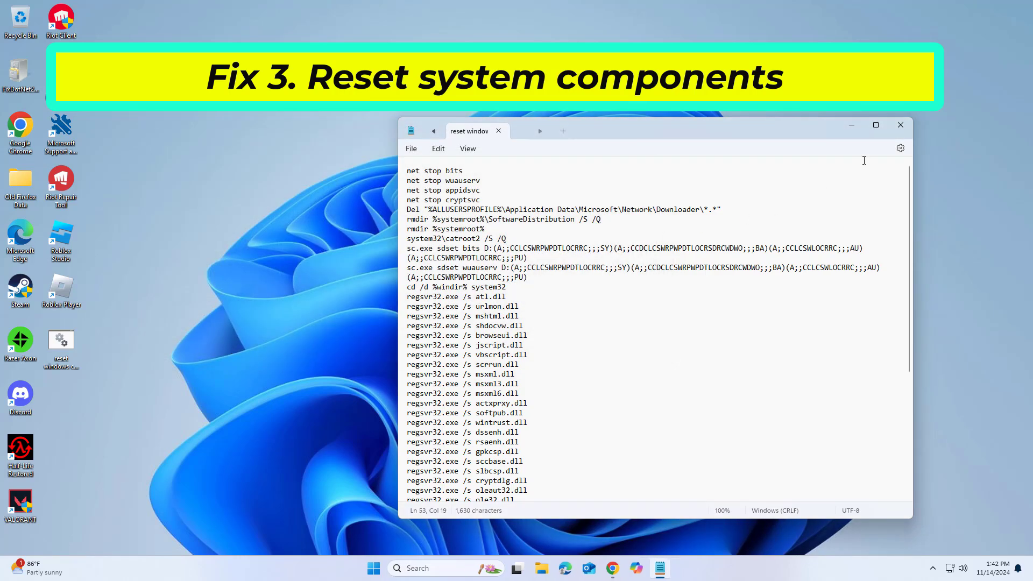
Step: Close Notepad and bring up the Start menu power options showing Restart
click(898, 128)
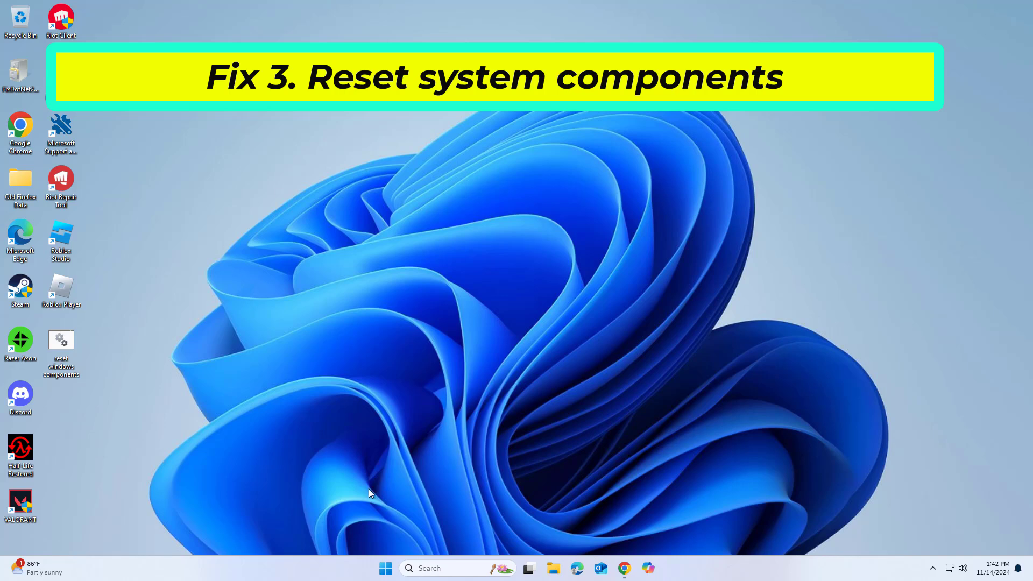
click(385, 569)
click(650, 531)
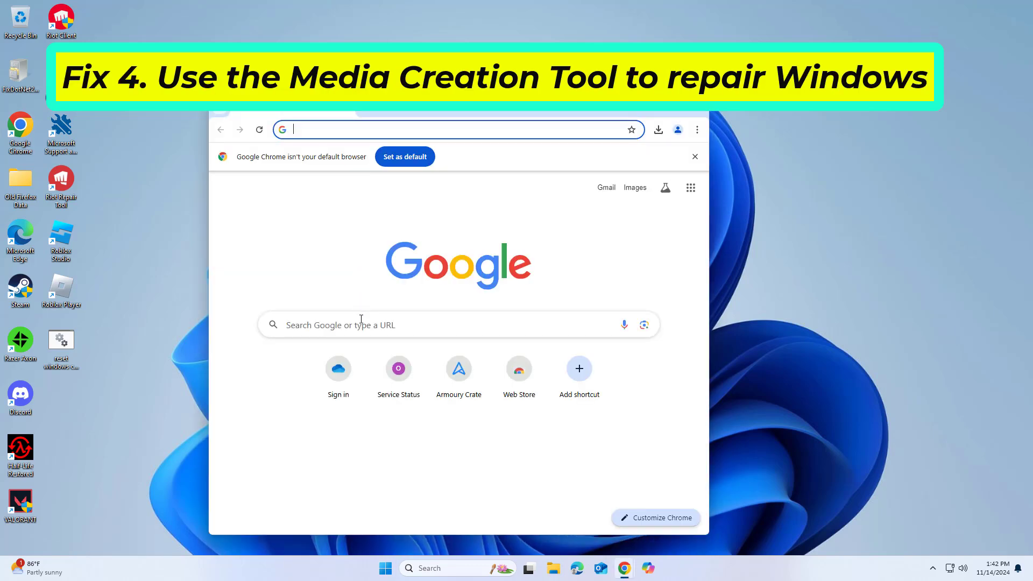
Step: Enter 'media creation tool windows 11' into the Google search box in Chrome
click(360, 323)
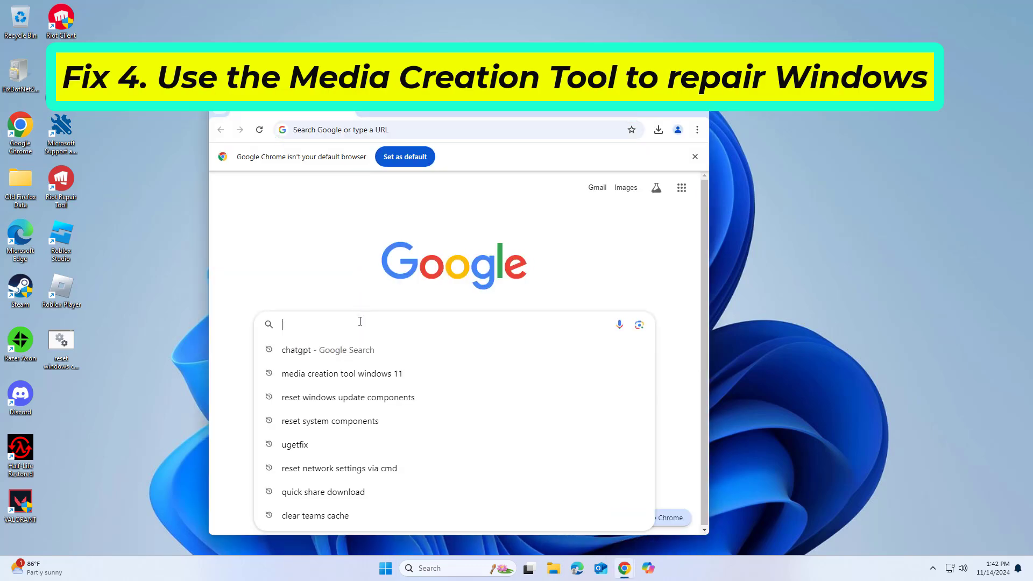
click(426, 328)
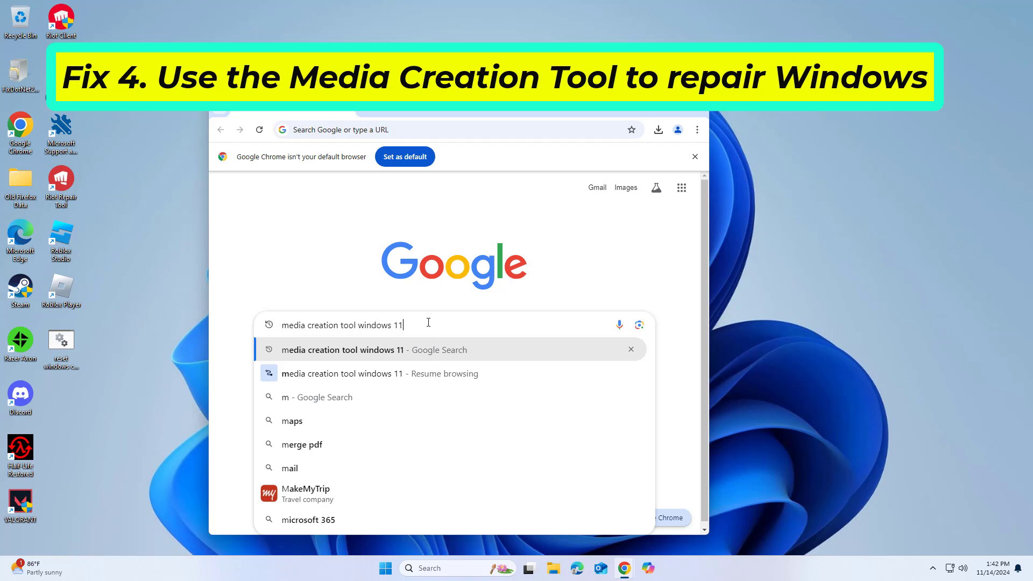
key(ctrl+a)
click(457, 318)
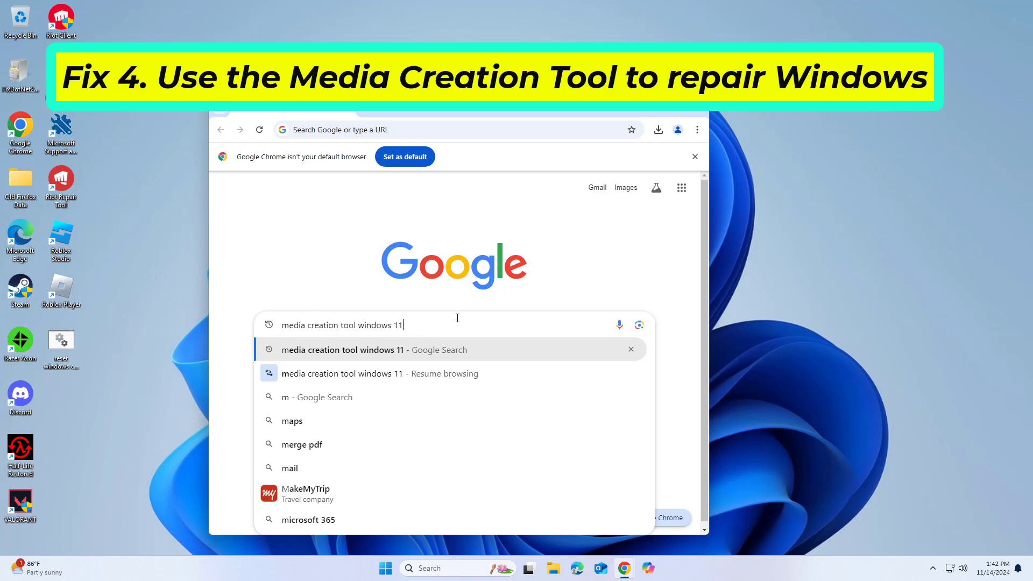